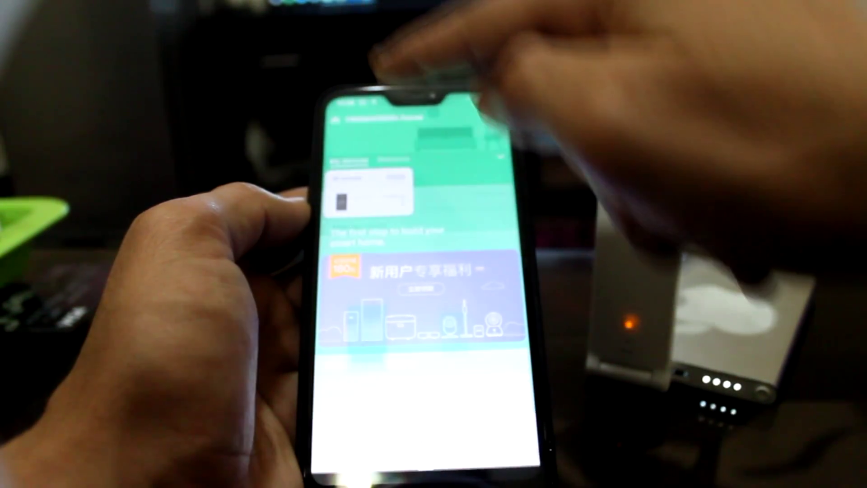
# Open the home settings screen listing home name, location, devices and rooms.
pyautogui.click(413, 119)
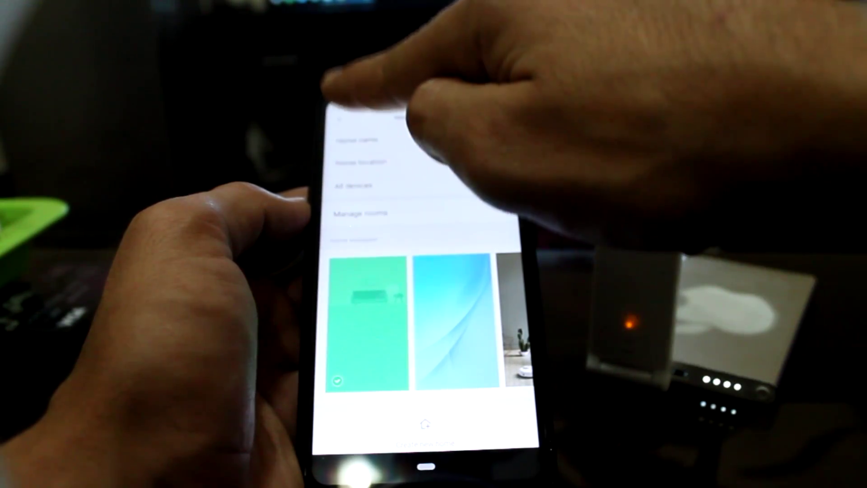
# Set the Mi Home server region to Mainland China in Profile settings, then return to Profile.
pyautogui.click(339, 120)
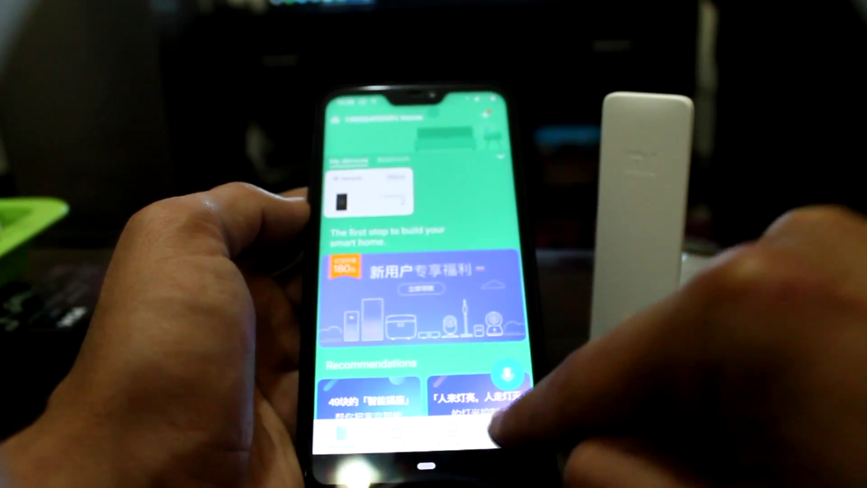
pyautogui.click(508, 428)
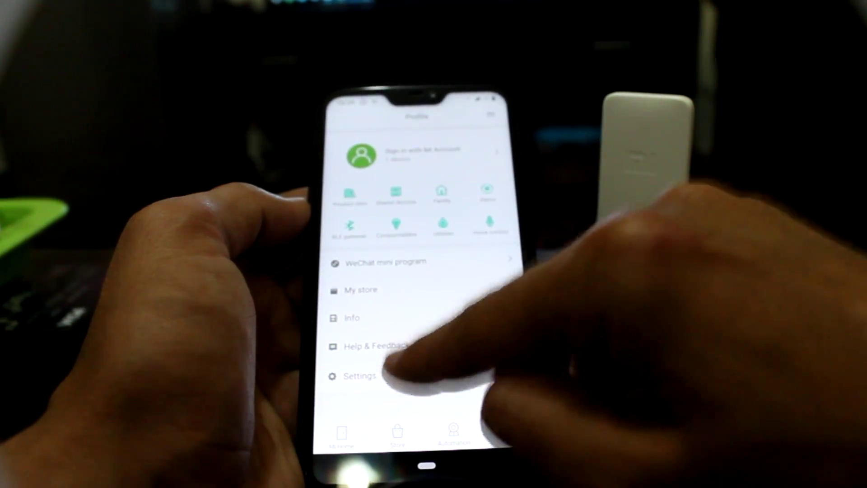
pyautogui.click(406, 374)
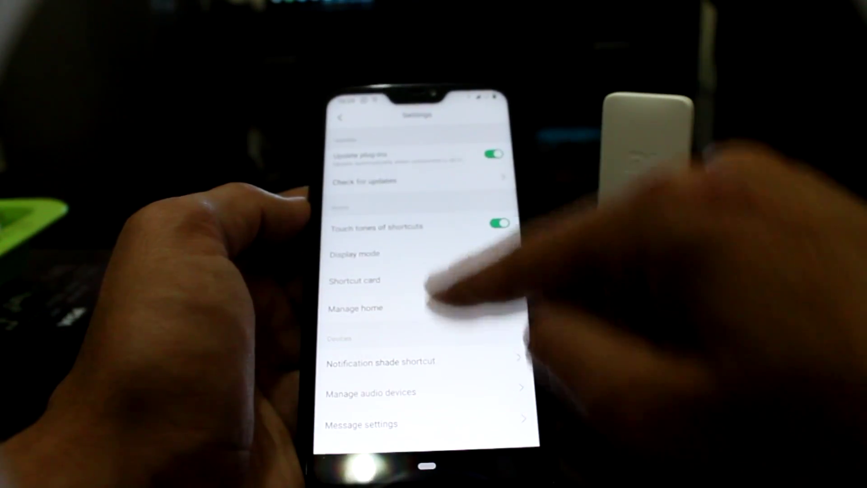
pyautogui.scroll(-5, 434, 272)
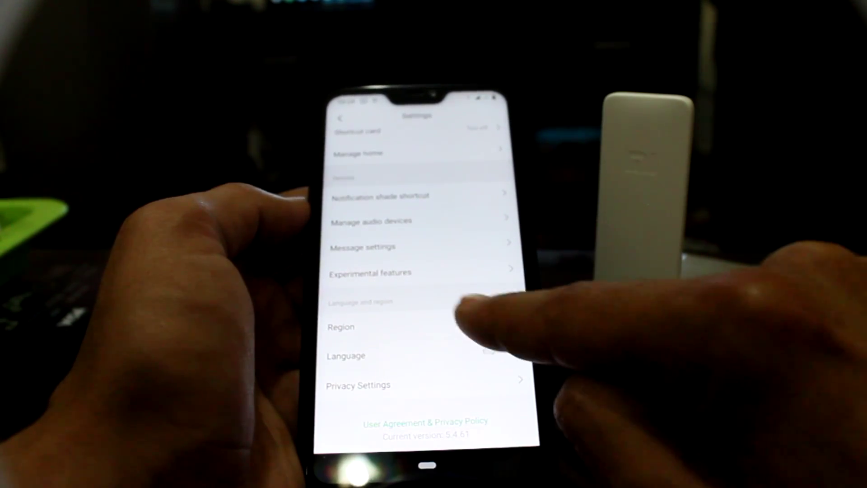
pyautogui.click(434, 326)
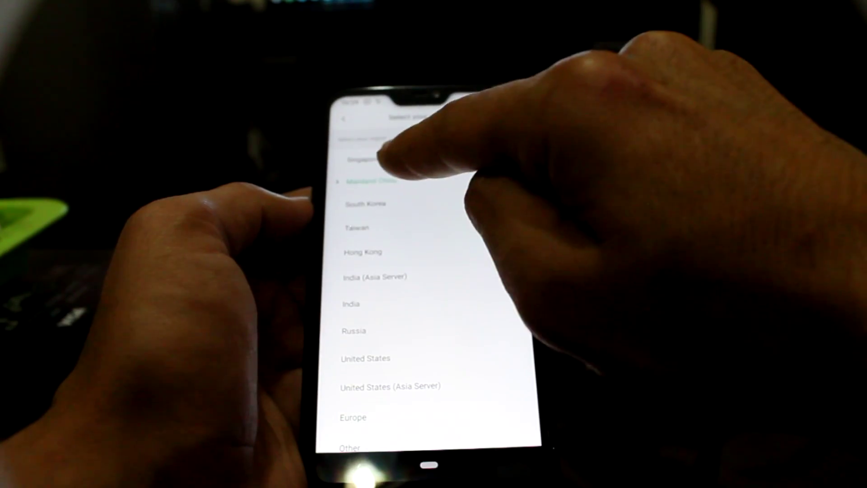
pyautogui.click(380, 161)
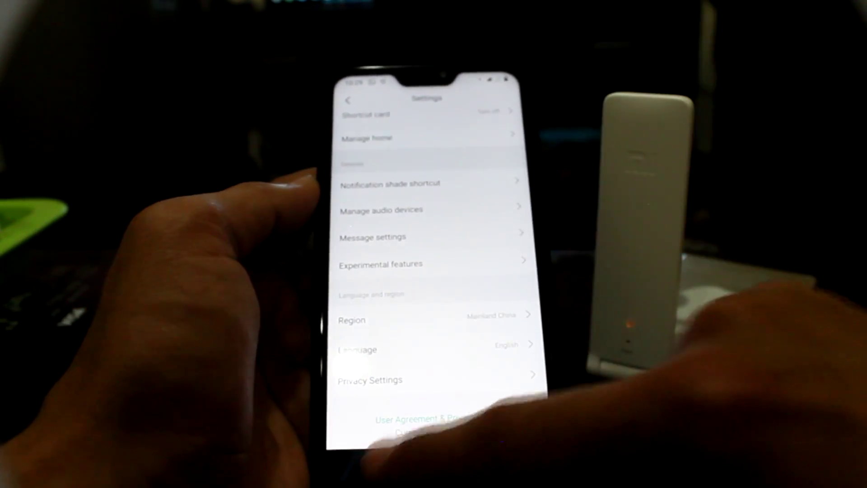
pyautogui.click(360, 468)
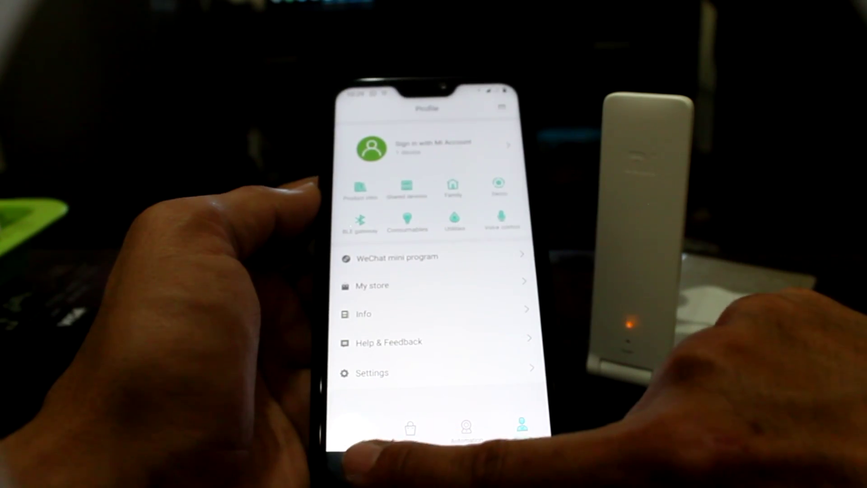
# Add the discovered Mi WiFi Repeater up to router selection, then expand the quick settings panel.
pyautogui.click(355, 437)
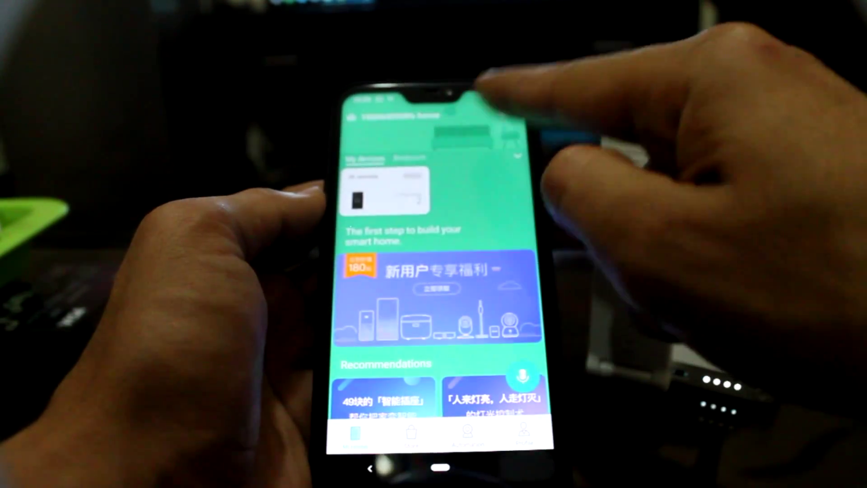
pyautogui.click(502, 113)
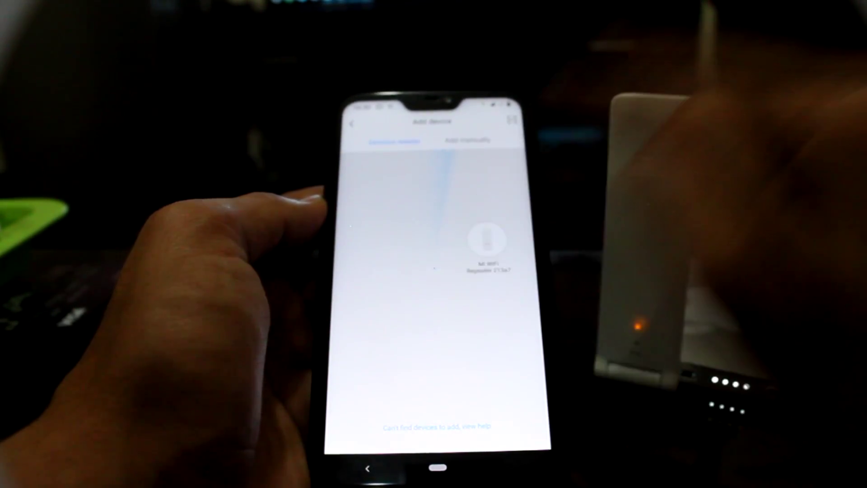
pyautogui.click(482, 237)
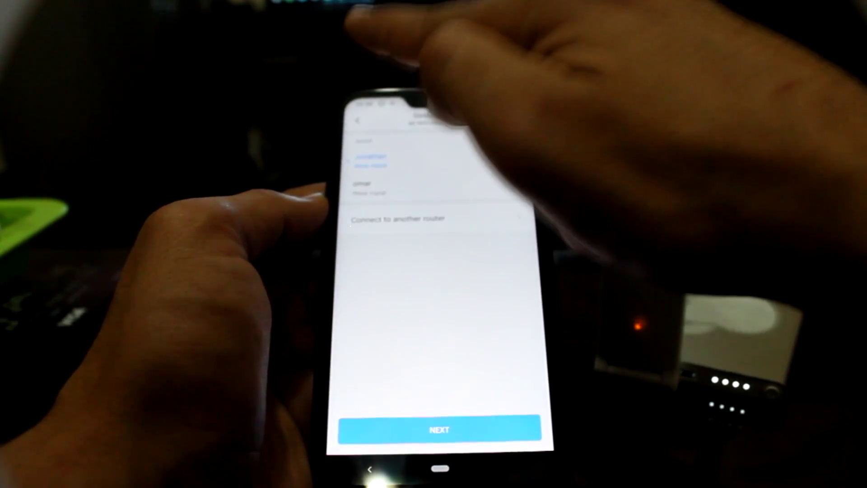
pyautogui.click(350, 121)
pyautogui.click(488, 234)
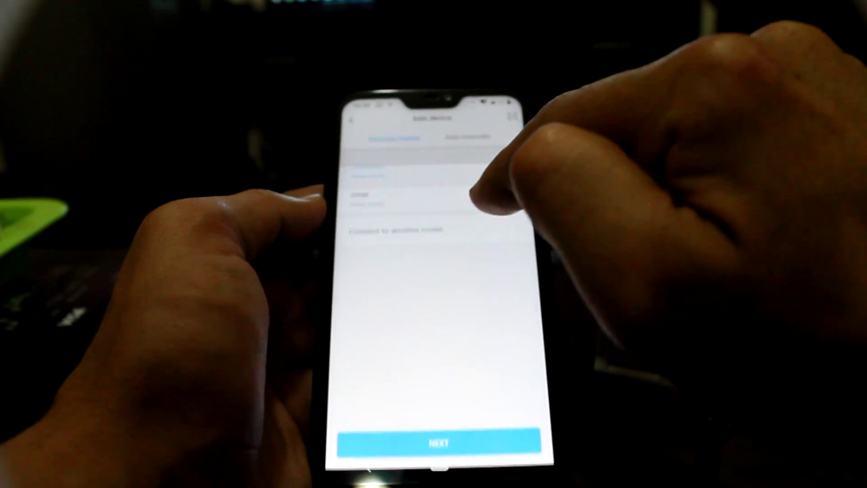
pyautogui.moveTo(447, 101); pyautogui.dragTo(447, 272)
pyautogui.moveTo(454, 116); pyautogui.dragTo(420, 304)
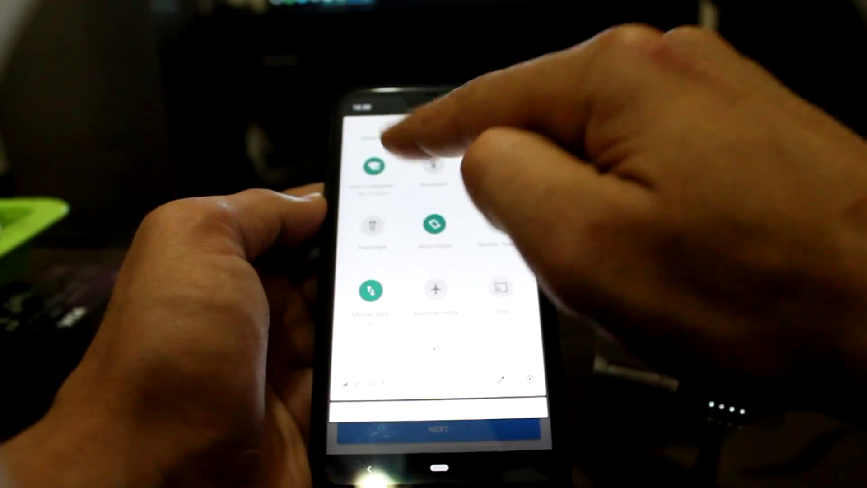
# Connect the phone to TechSimo with its password and return to the repeater setup.
pyautogui.click(369, 157)
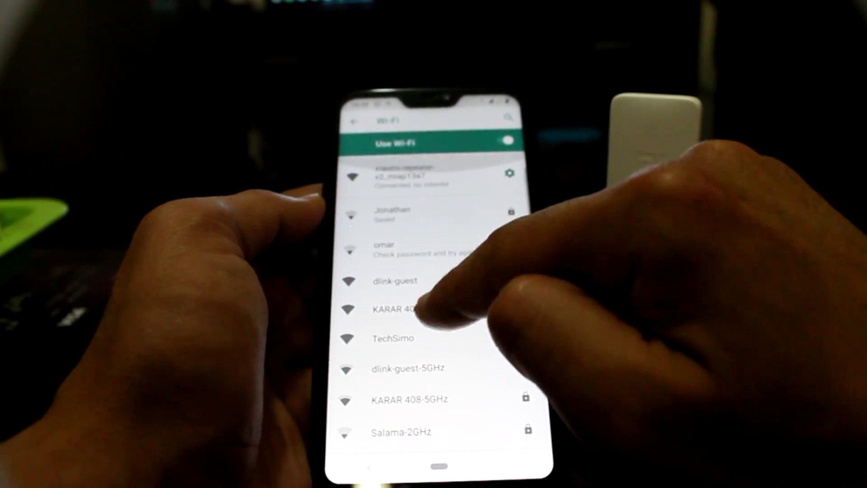
pyautogui.scroll(-1, 434, 305)
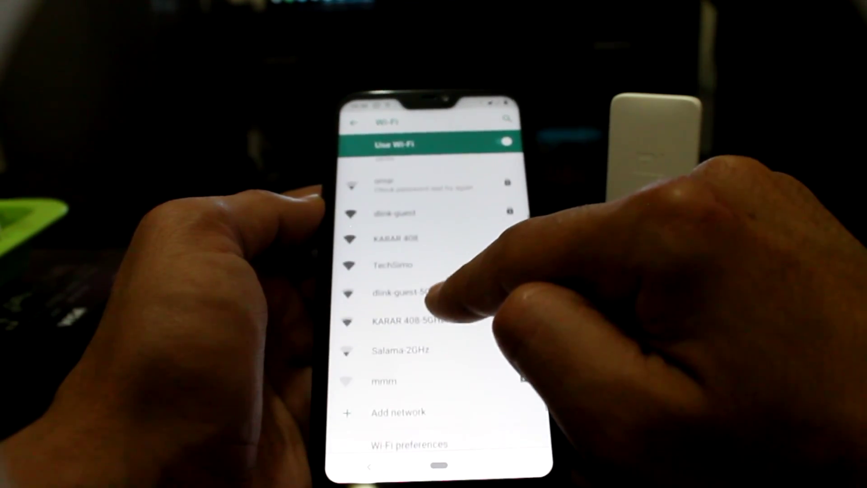
pyautogui.click(399, 284)
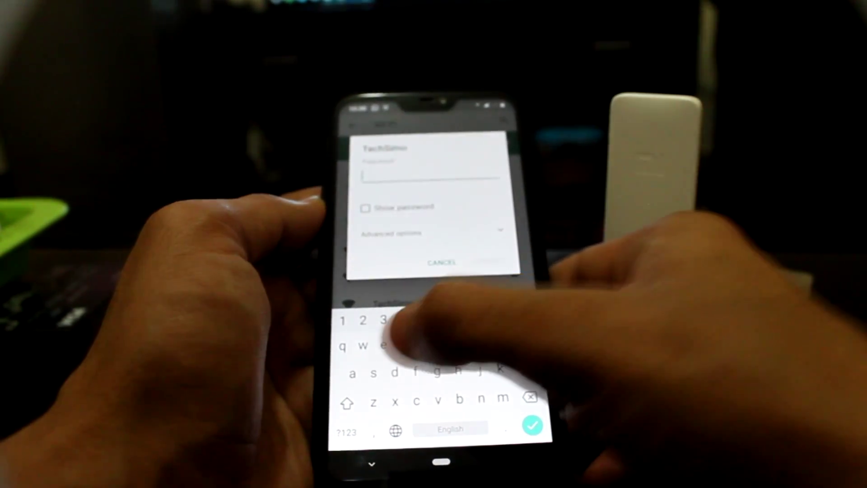
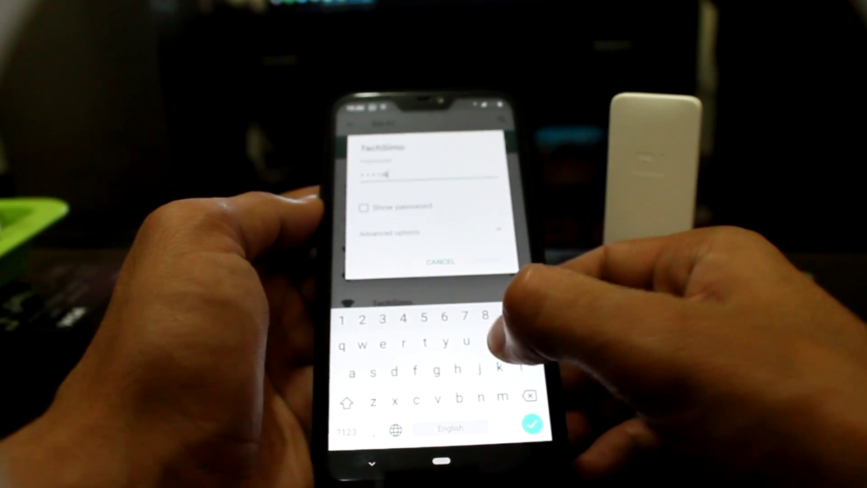
pyautogui.click(346, 430)
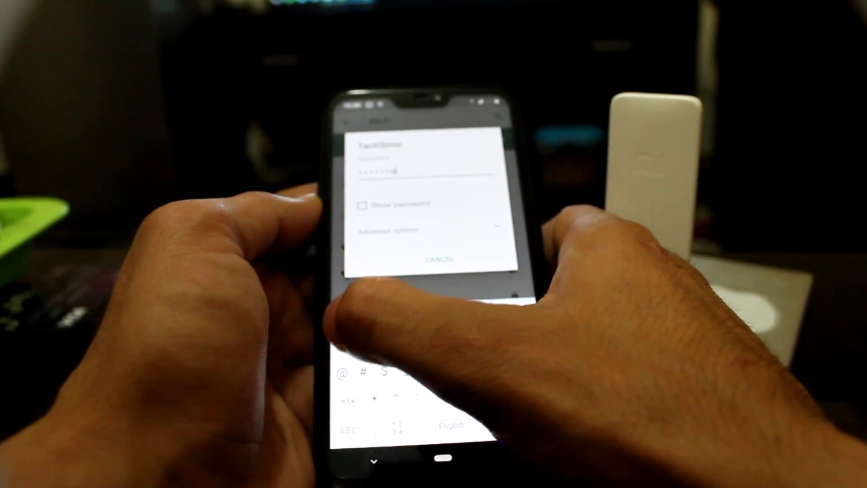
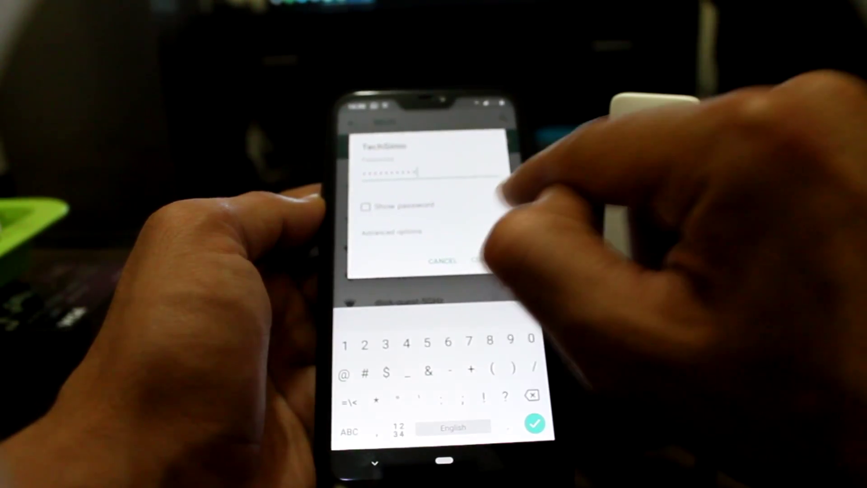
pyautogui.click(487, 260)
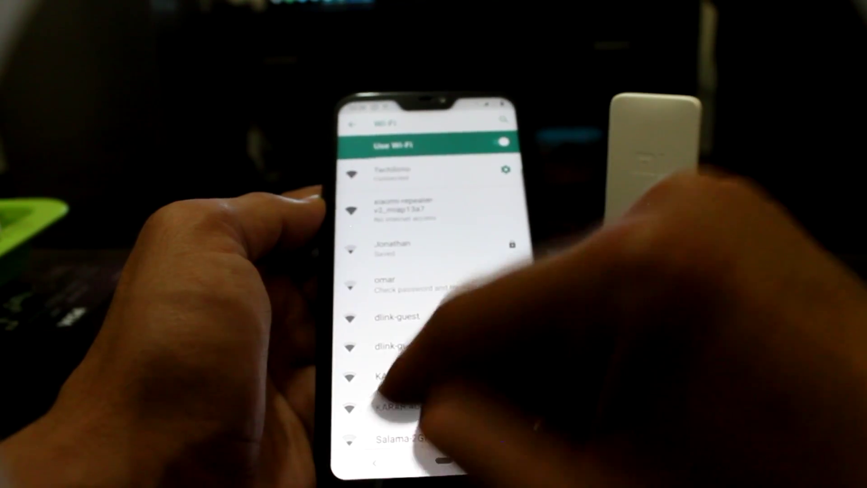
pyautogui.click(372, 460)
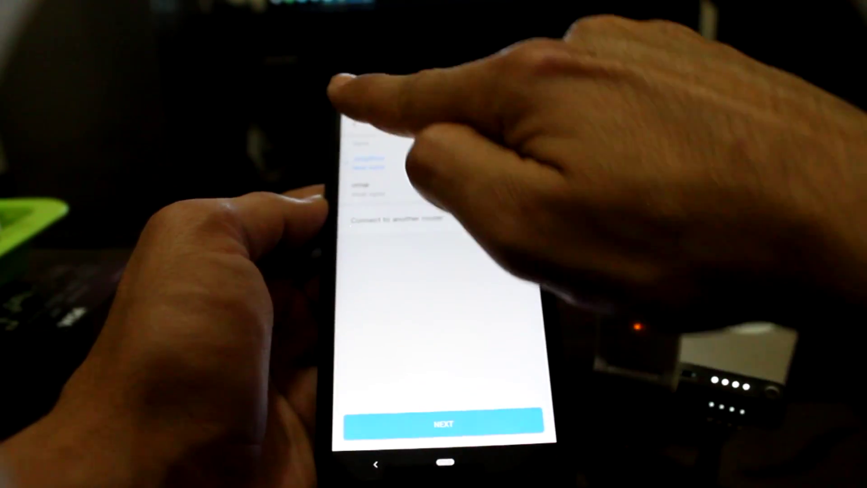
pyautogui.click(342, 88)
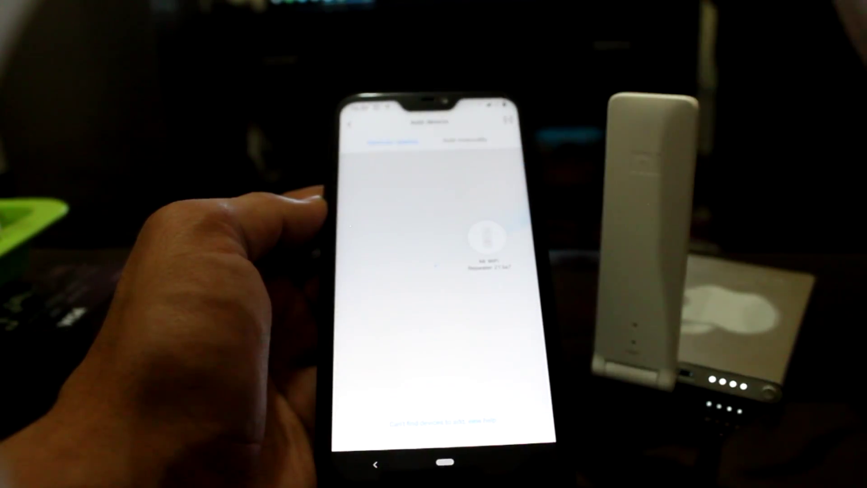
# Select the repeater and choose the TechSimo router to open its password prompt.
pyautogui.click(486, 233)
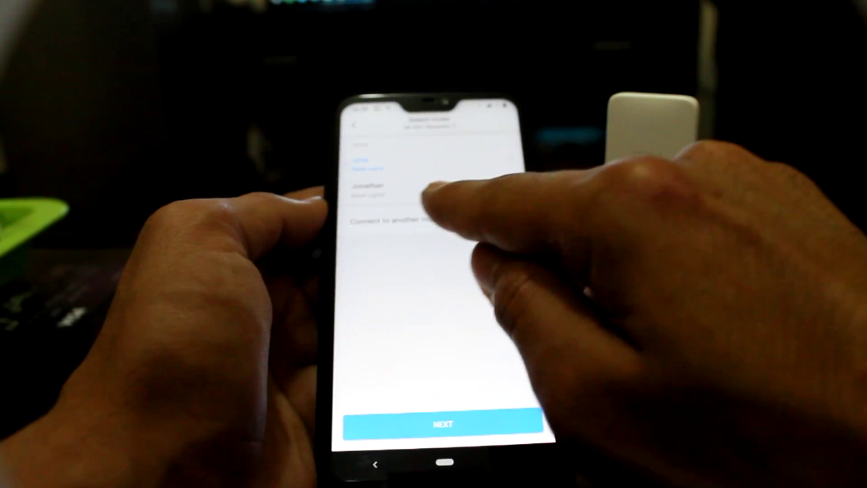
pyautogui.click(400, 220)
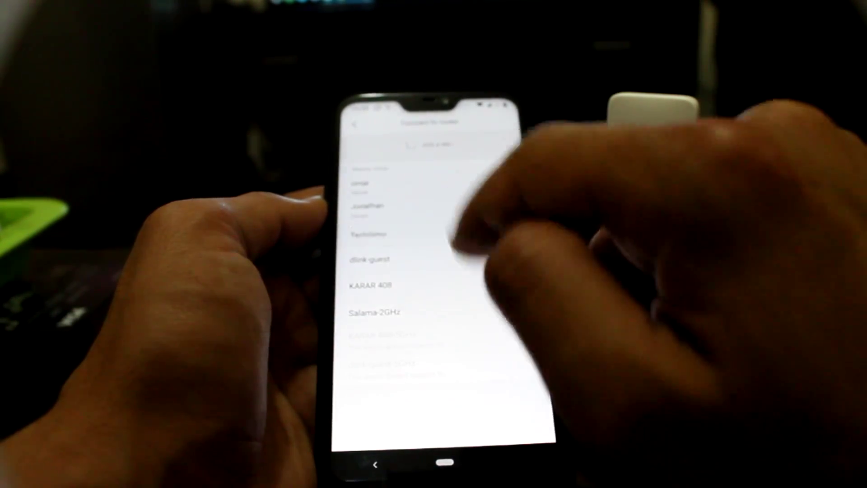
pyautogui.click(369, 233)
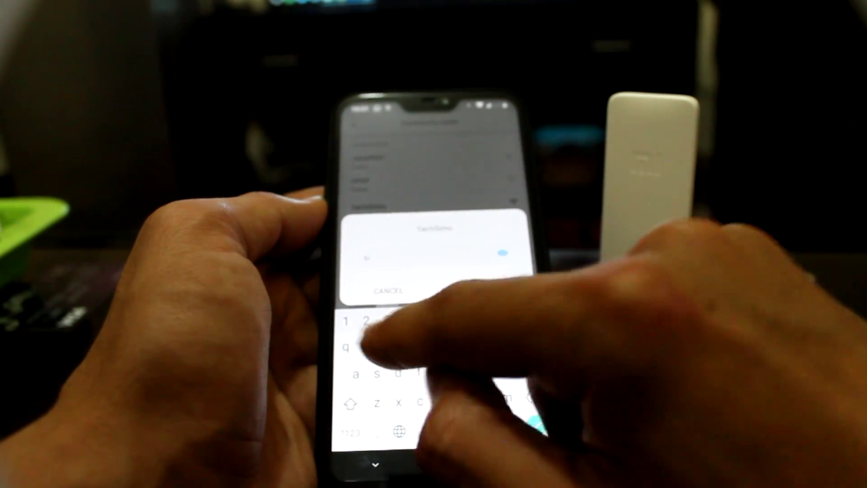
# Paste the TechSimo password, confirm it, and continue to pairing.
pyautogui.press('BackSpace')
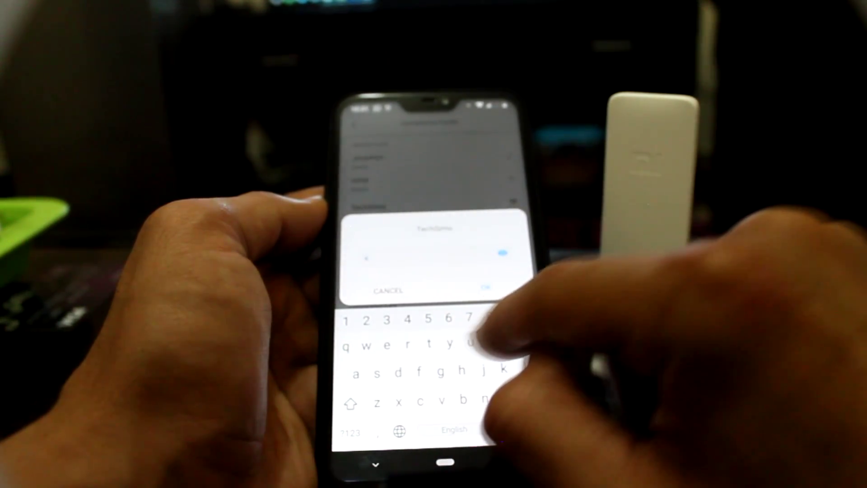
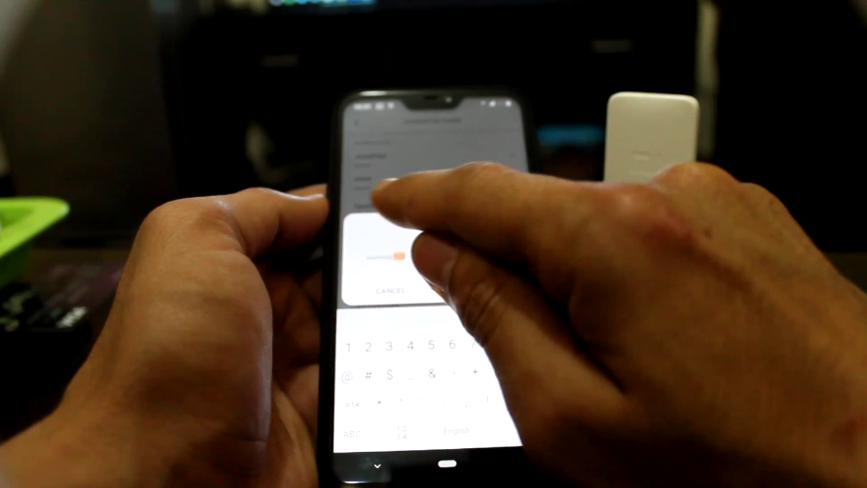
pyautogui.doubleClick(385, 258)
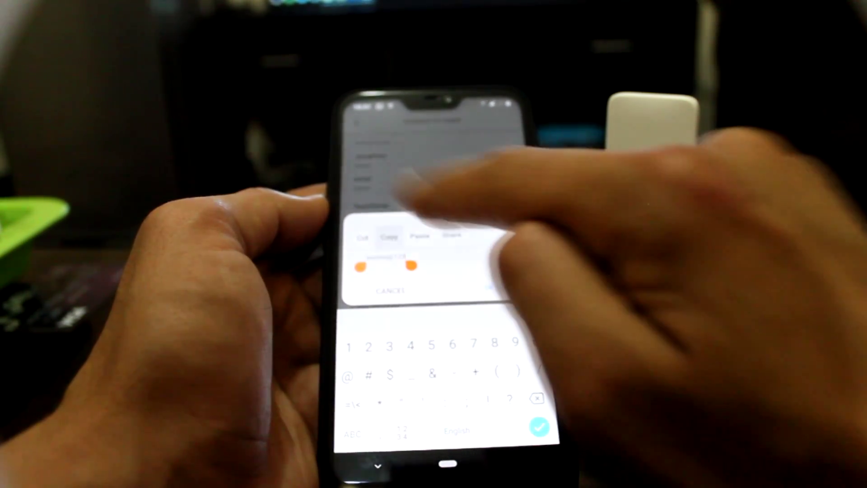
pyautogui.click(435, 228)
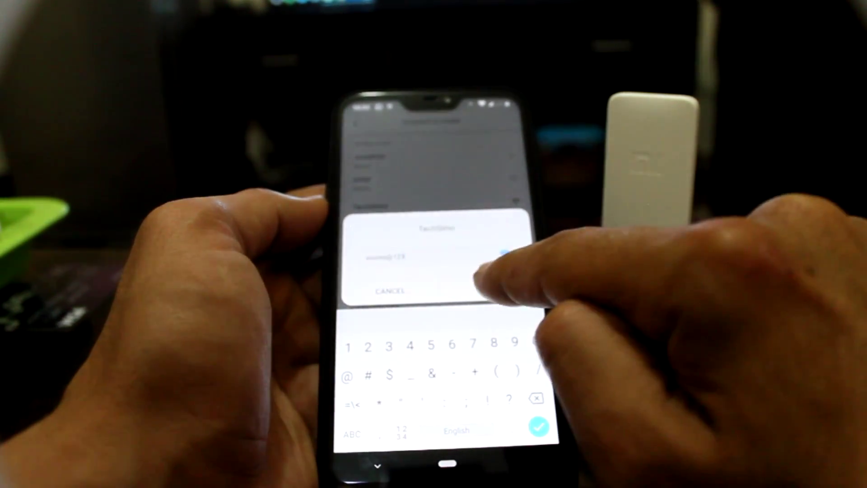
pyautogui.click(498, 290)
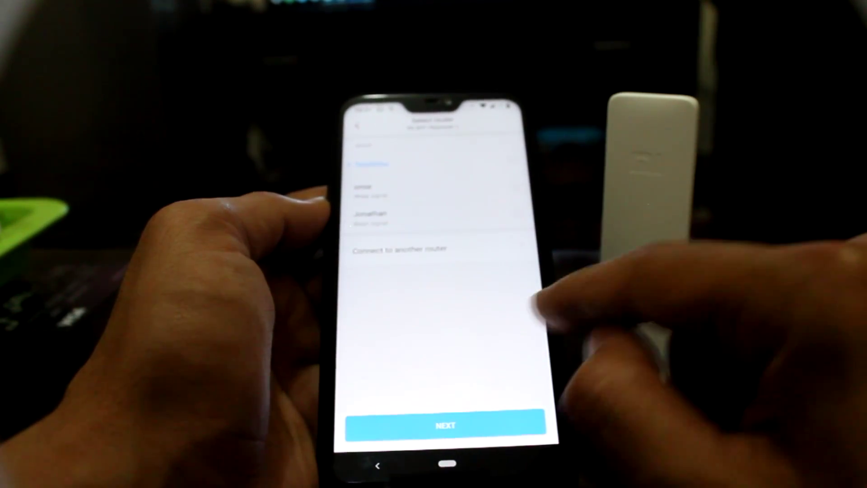
pyautogui.click(444, 425)
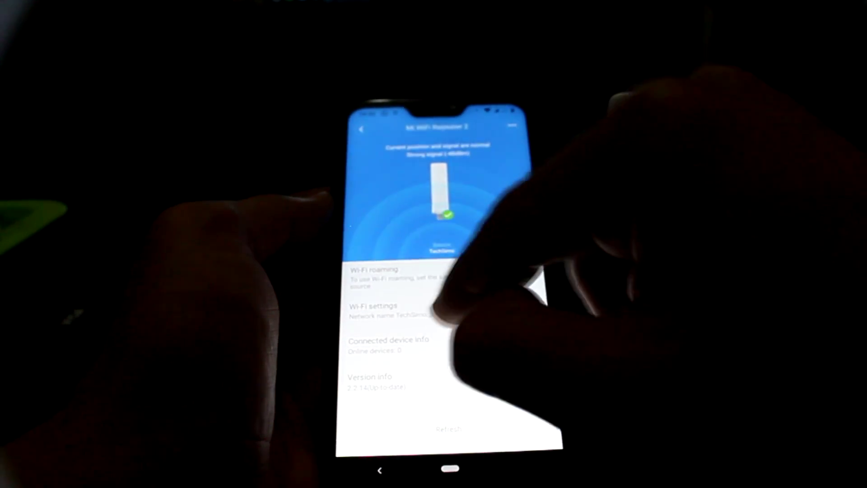
# Append 1 to the repeater's Wi-Fi name, enter a new password, and save.
pyautogui.click(400, 306)
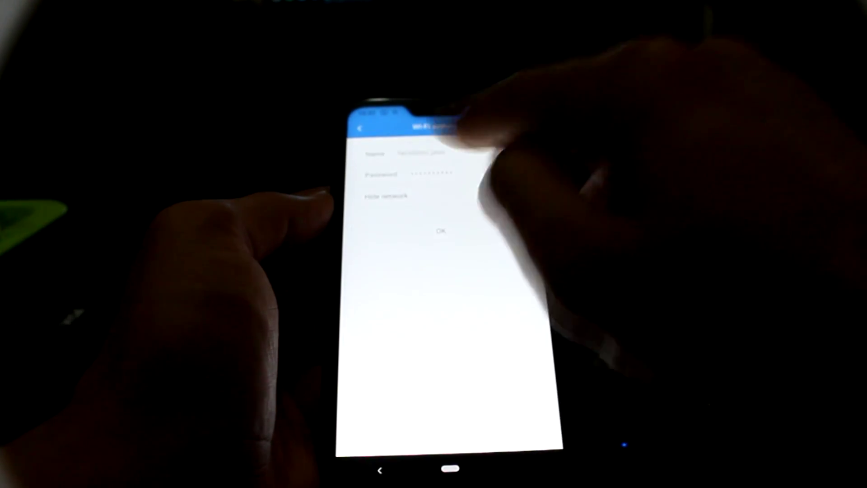
pyautogui.click(434, 151)
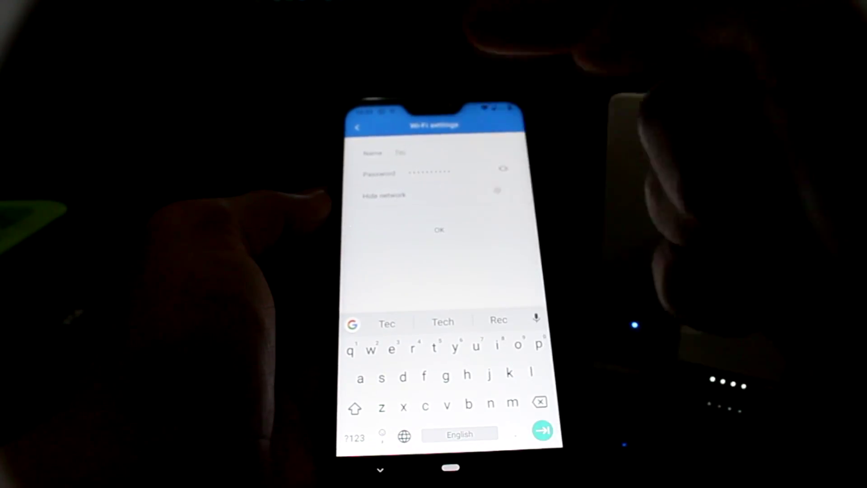
pyautogui.click(354, 437)
pyautogui.click(351, 350)
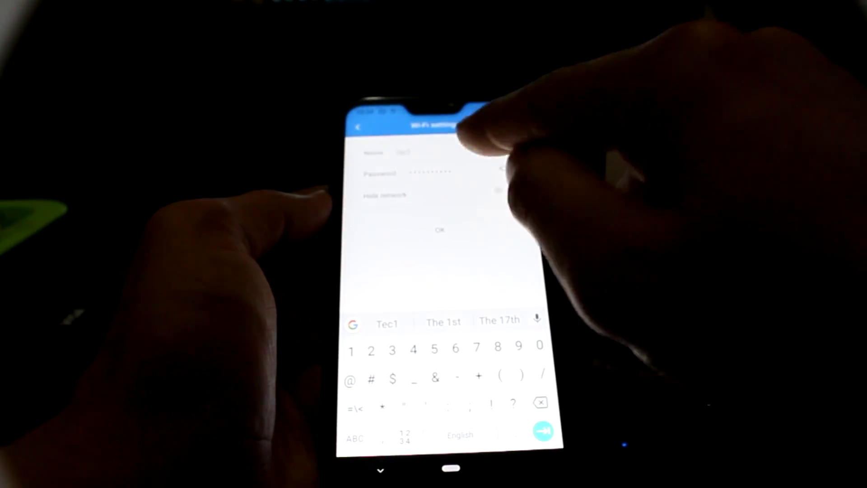
pyautogui.click(441, 173)
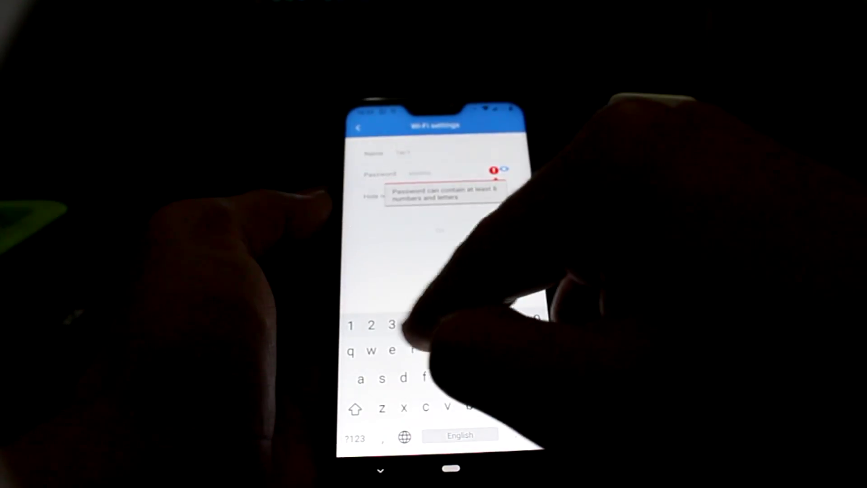
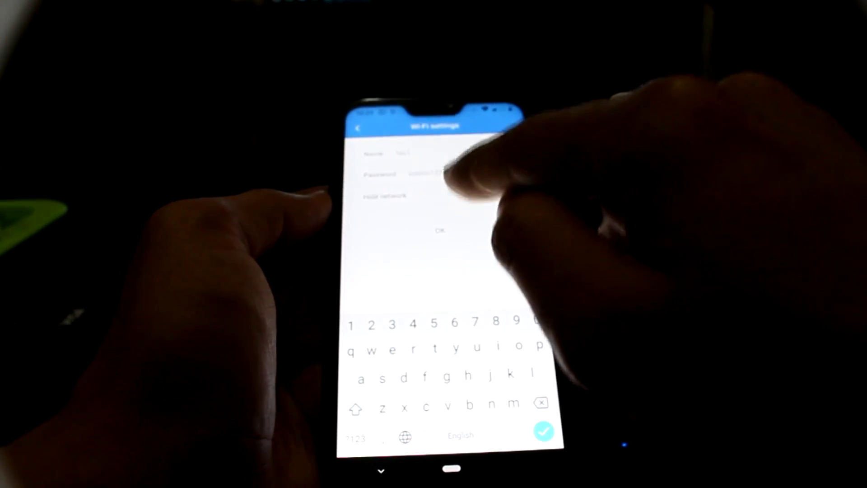
pyautogui.click(440, 231)
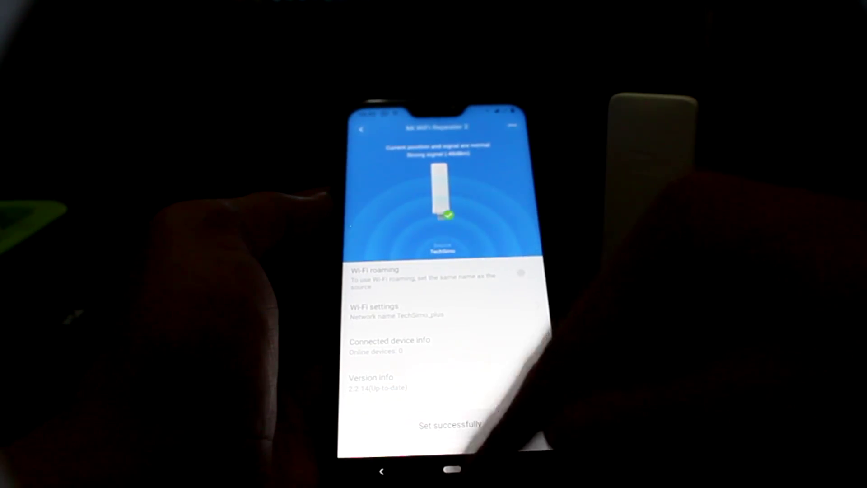
# Connect the phone via the Wi-Fi list using the new password, then go to the home screen.
pyautogui.click(453, 469)
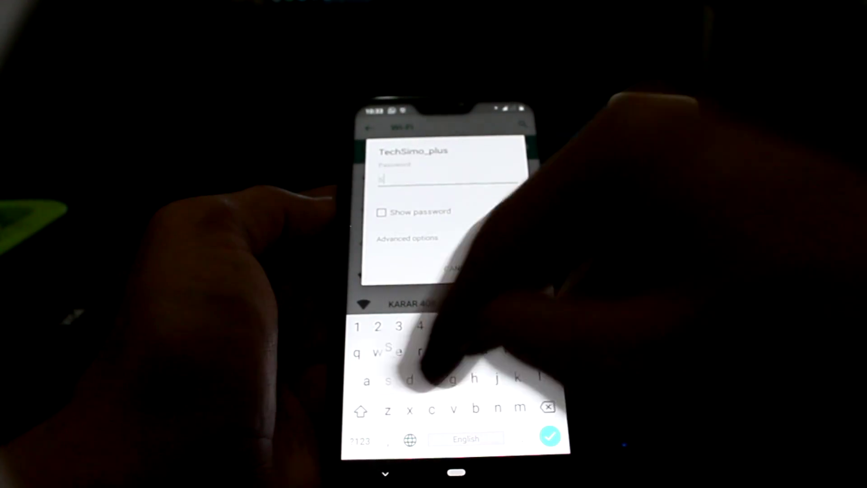
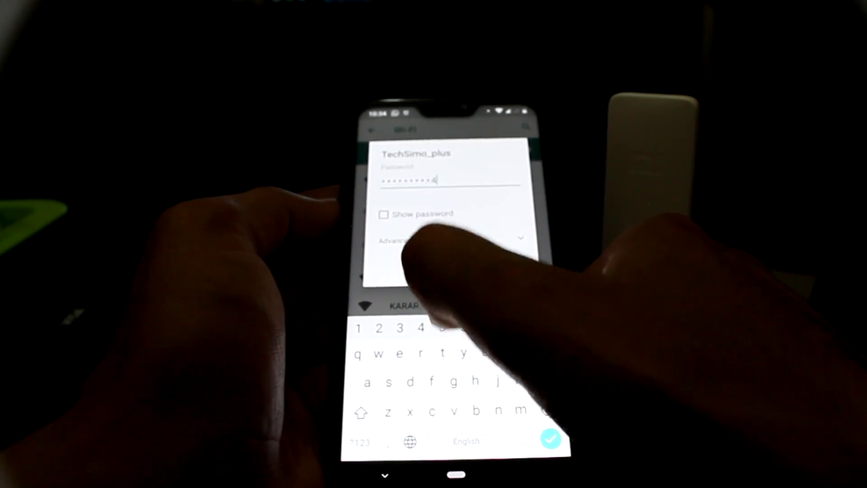
pyautogui.click(507, 269)
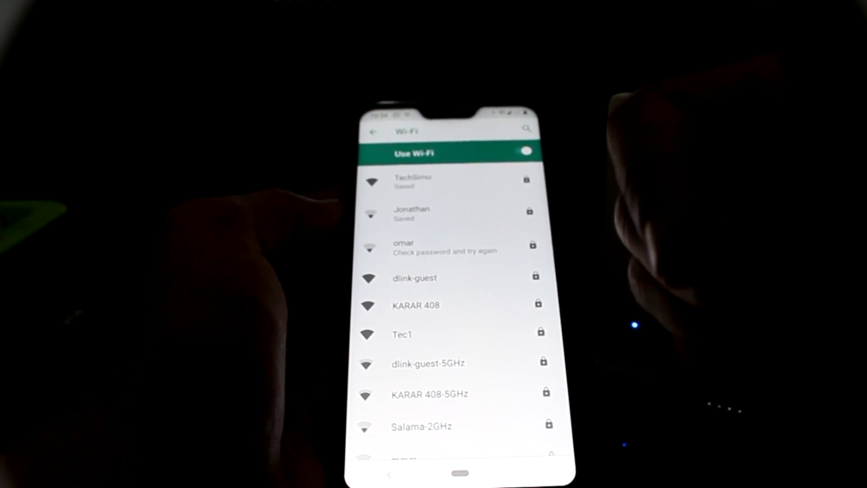
pyautogui.click(447, 181)
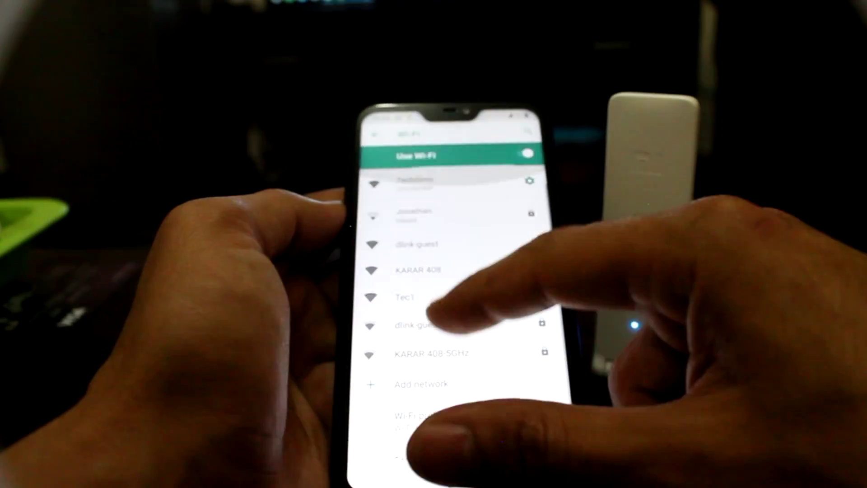
pyautogui.press('super')
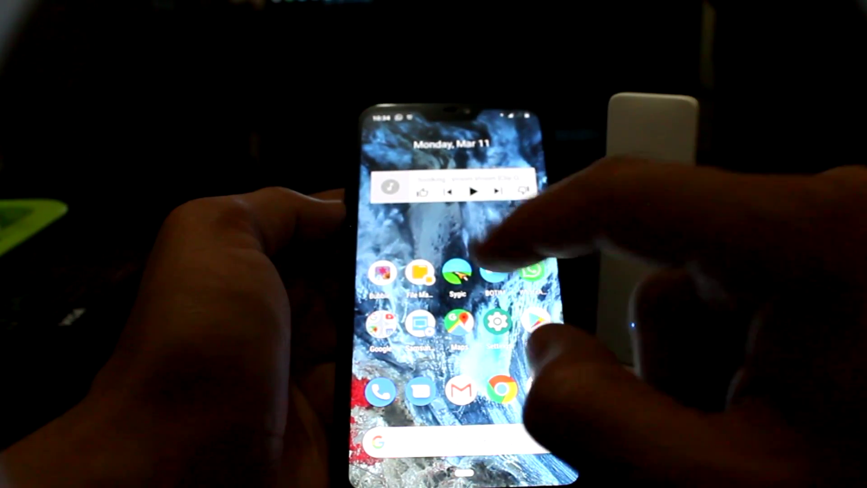
# Open Chrome on Google search results for an internet speed test.
pyautogui.click(502, 389)
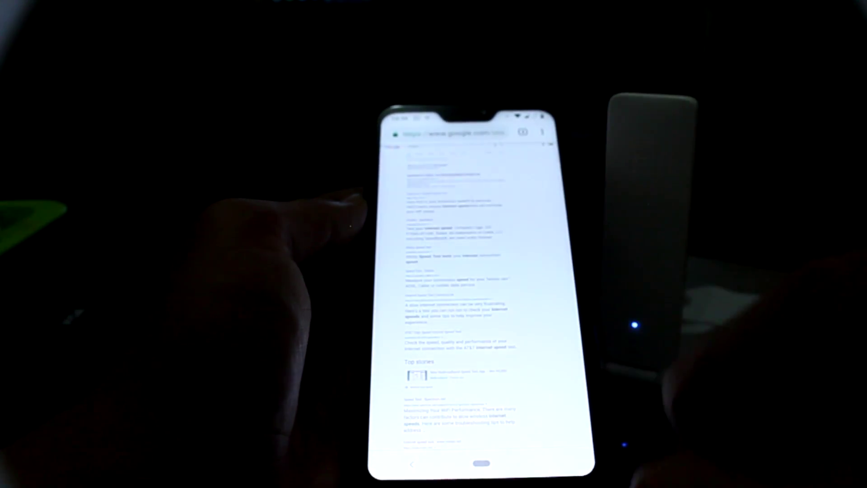